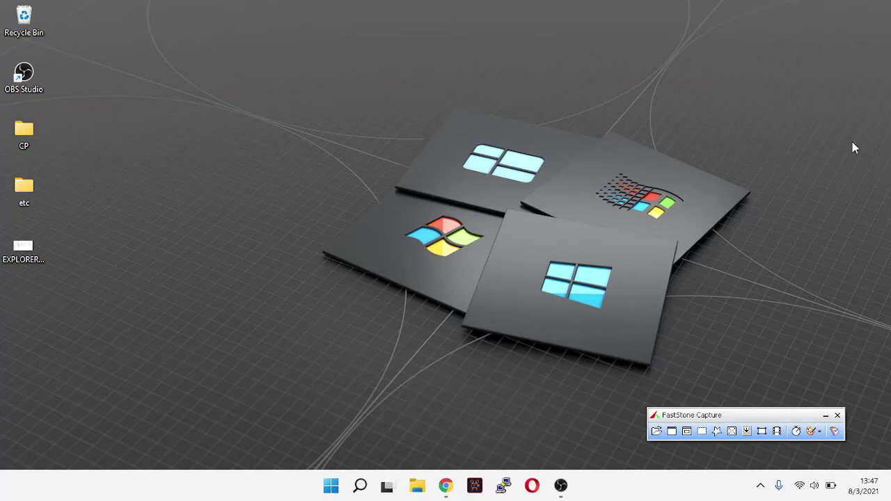
View the EXPLORER.png screenshot from the desktop and close the viewer.
double_click(25, 258)
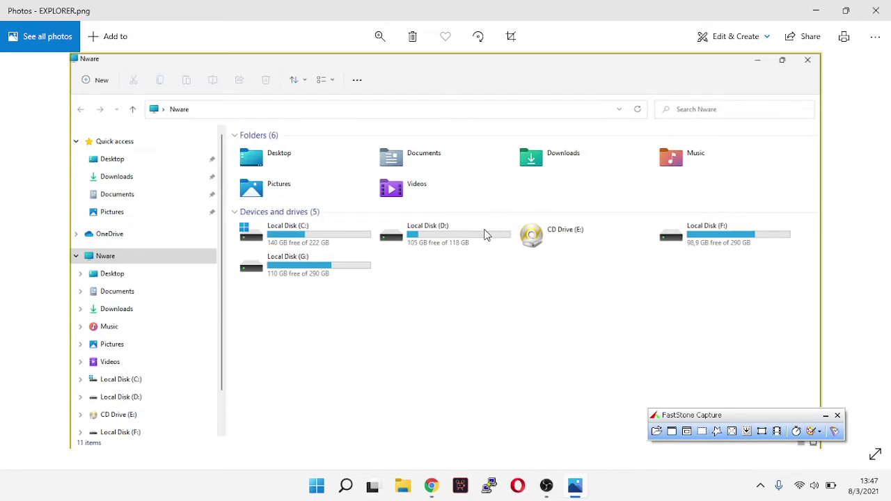
left_click(876, 11)
Reposition the FastStone Capture toolbar and open EXPLORER.png from the desktop in FastStone Editor.
left_click_drag(690, 415, 294, 266)
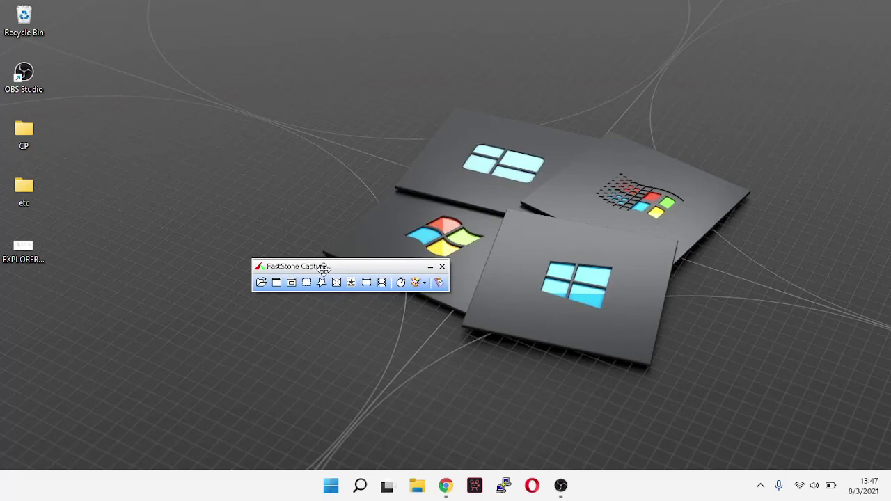
left_click_drag(324, 266, 507, 379)
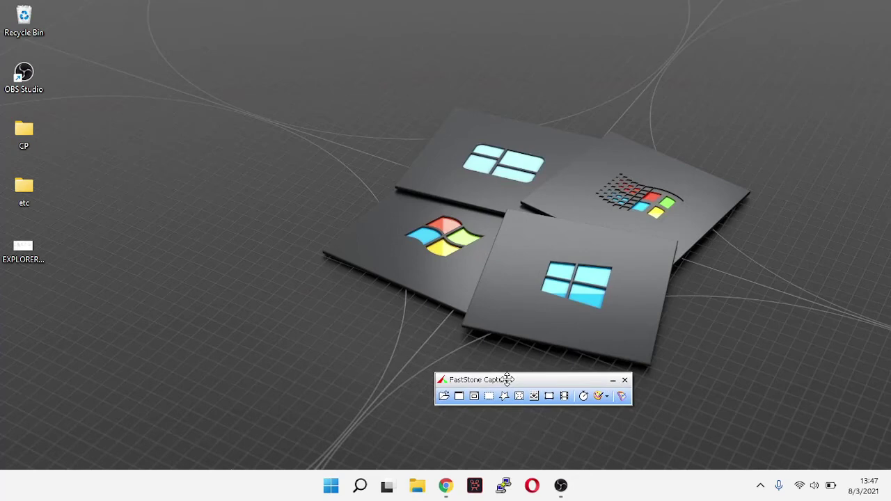
left_click(444, 395)
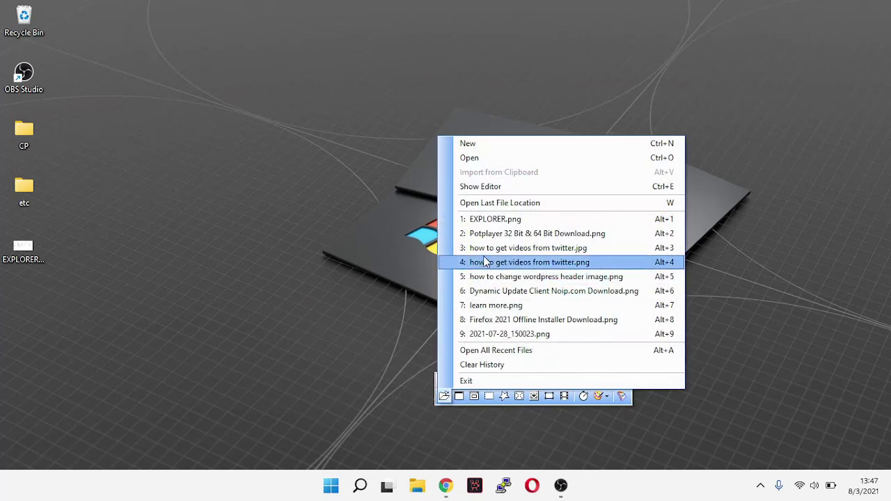
left_click(466, 158)
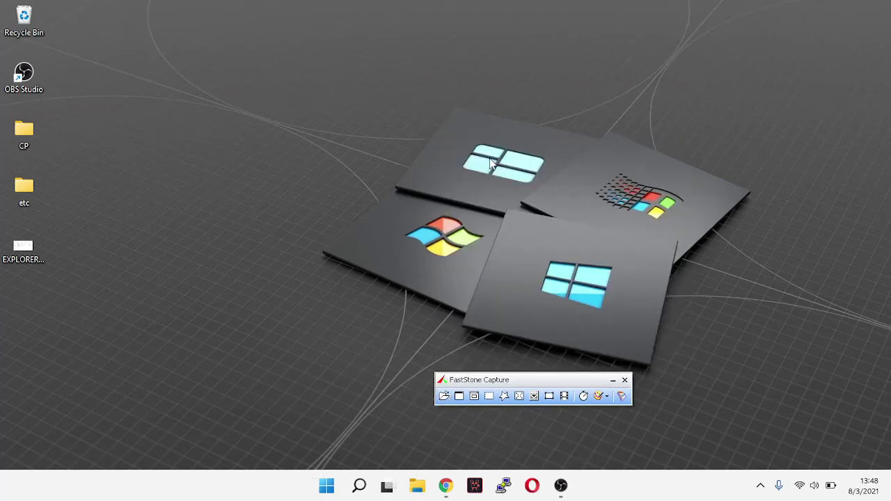
left_click(502, 211)
left_click(597, 362)
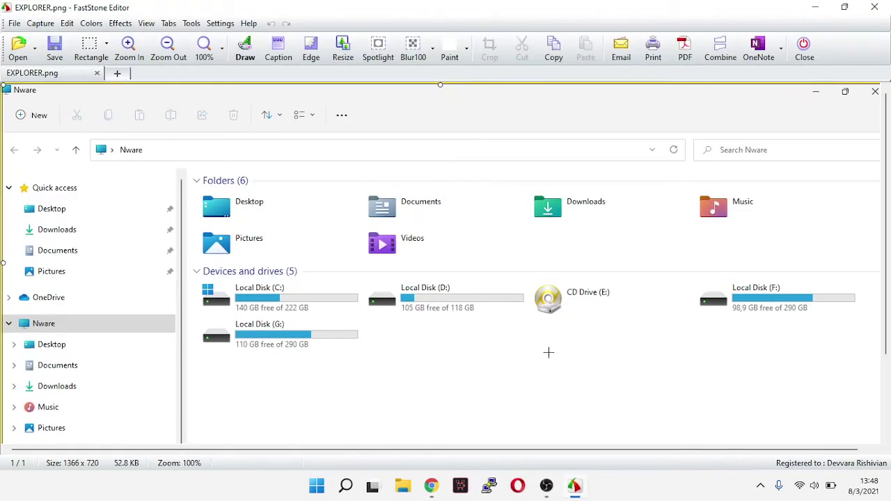
In Draw mode, place blue numbered markers 1 to 5 on drives C:, D:, E:, F: and G: in that order.
left_click(253, 60)
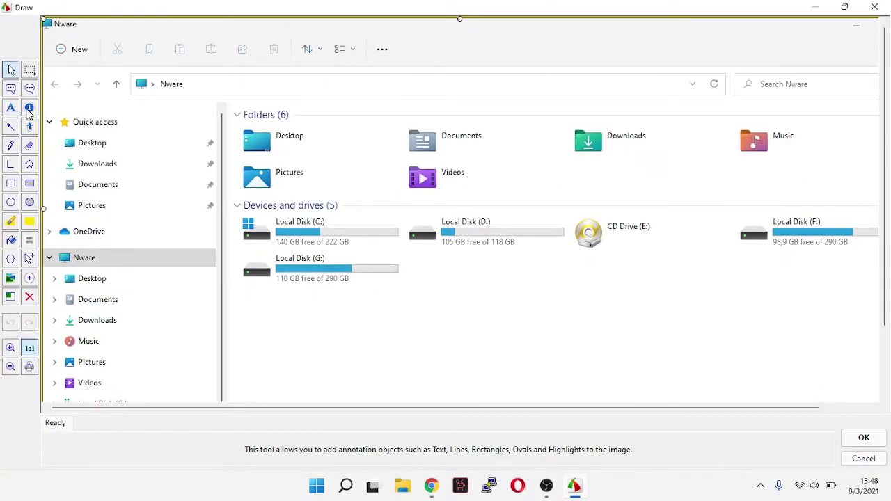
left_click(29, 110)
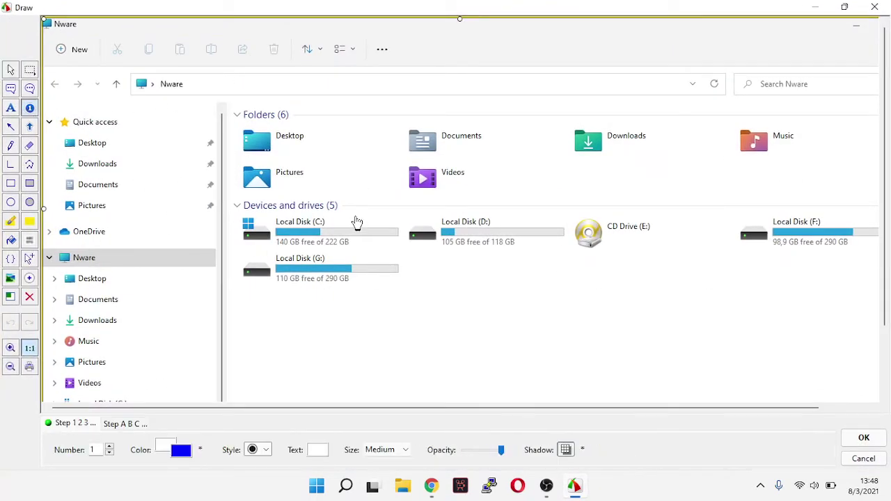
left_click(355, 217)
left_click(516, 214)
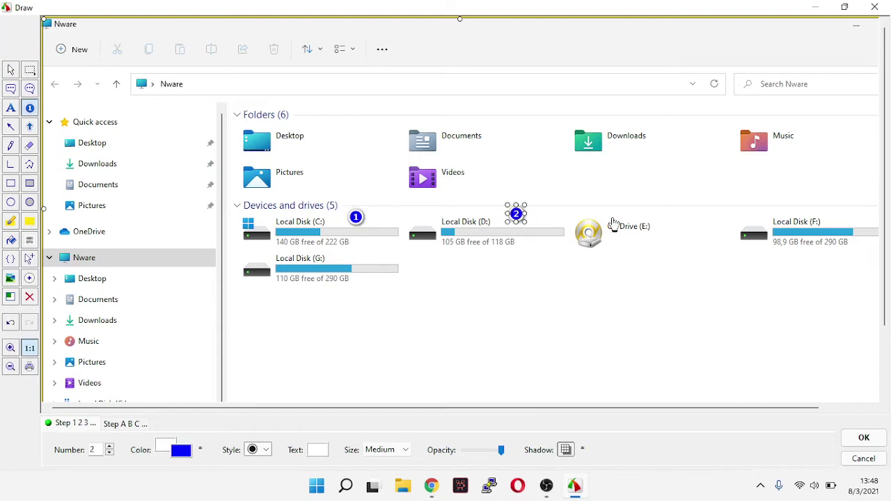
left_click(628, 235)
left_click(814, 254)
left_click(323, 291)
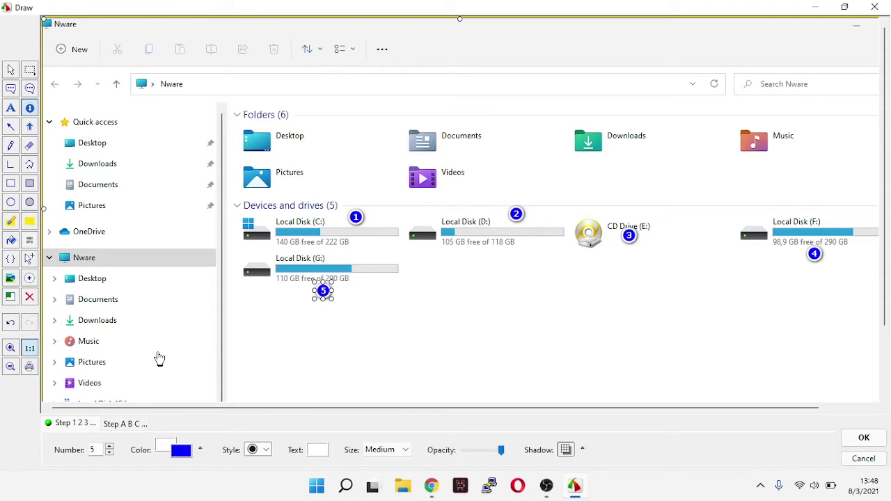
Change the fill color of marker 5 to red.
left_click(181, 451)
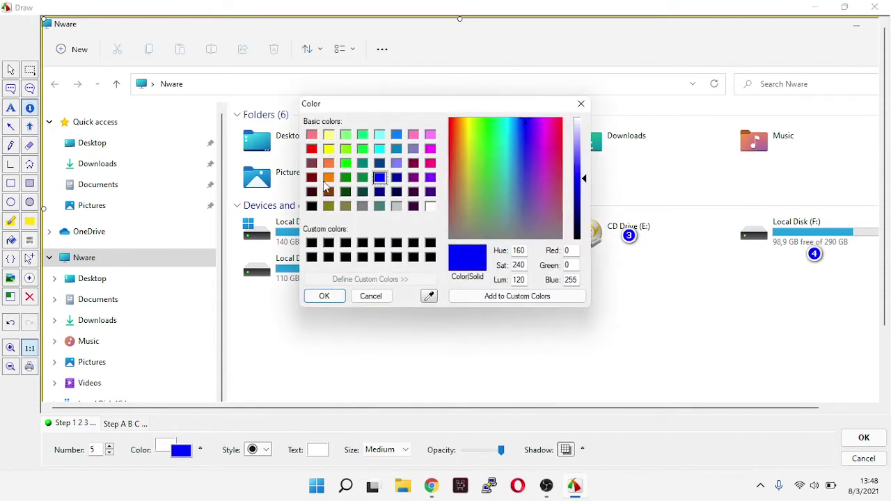
left_click(314, 149)
left_click(324, 296)
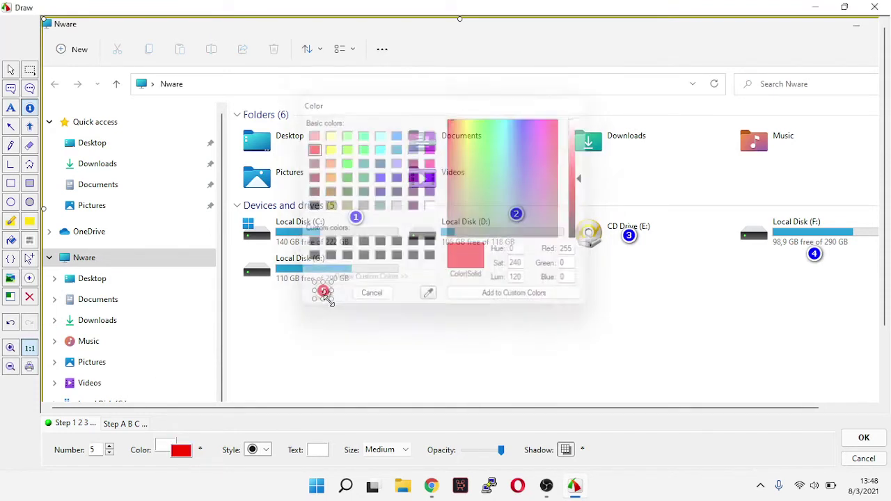
Place red markers 6 to 11 on the Music, Downloads, Documents, Videos, Desktop and Pictures folders in that order.
left_click(730, 148)
left_click(619, 145)
left_click(452, 149)
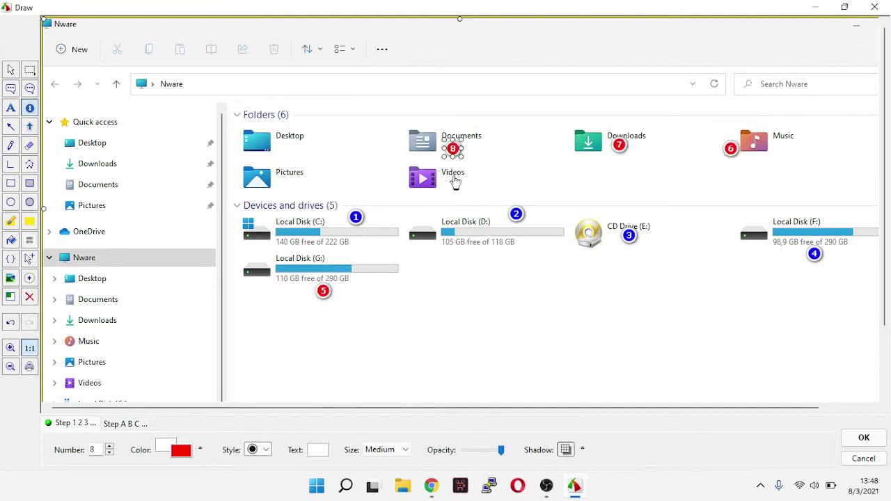
left_click(453, 179)
left_click(299, 144)
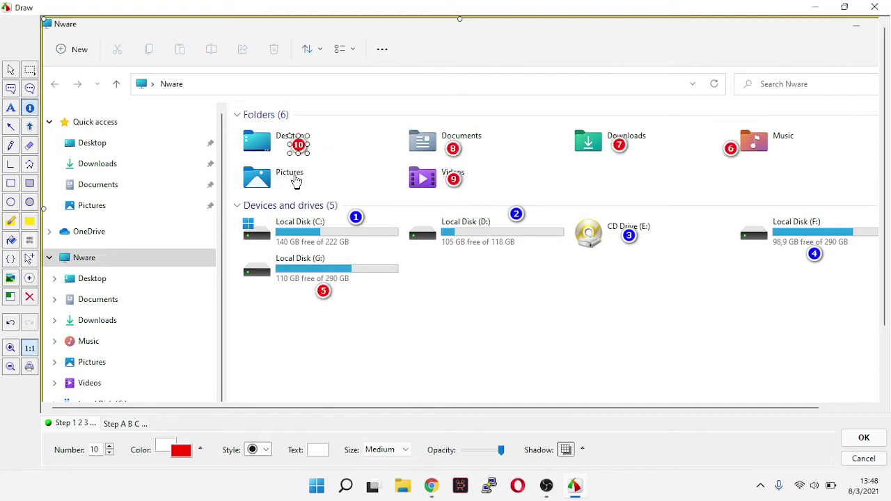
left_click(295, 177)
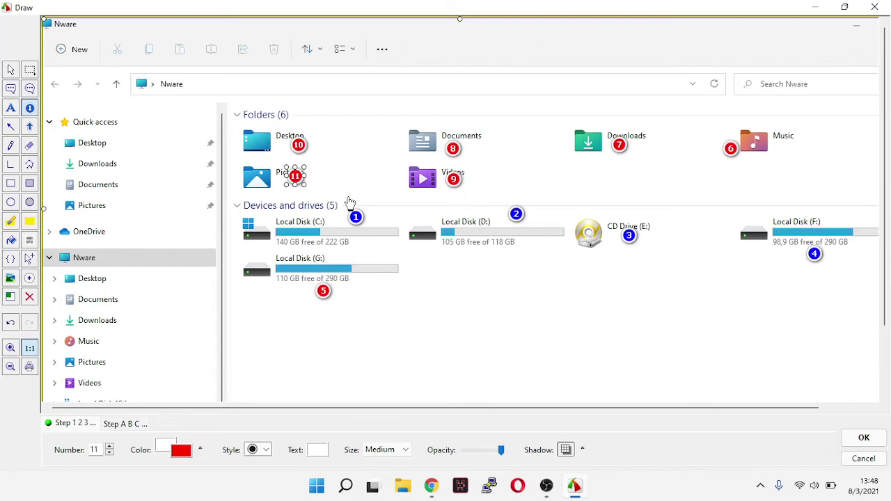
Enlarge marker 11 to several times its size and add marker 12 beside the Pictures folder label.
mouse_move(305, 185)
left_mouse_down()
mouse_move(344, 212)
mouse_move(298, 171)
mouse_move(290, 179)
left_mouse_up()
left_click(323, 174)
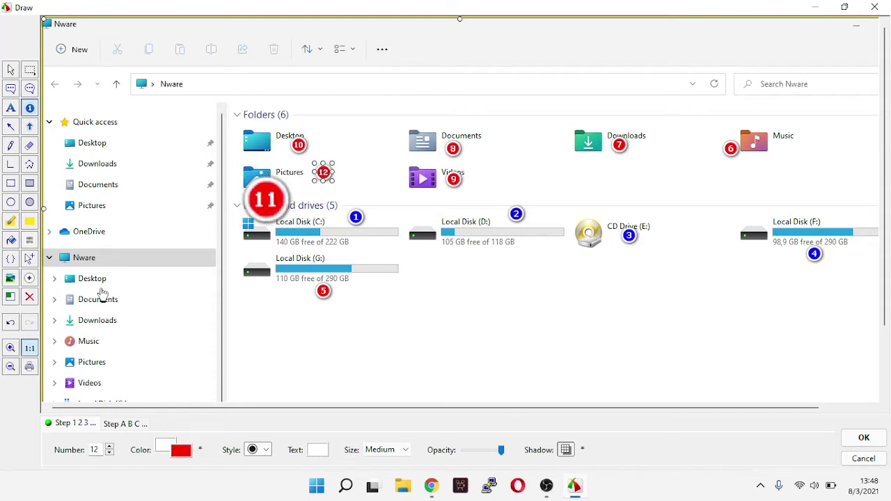
Insert an OK check mark icon between the Documents and Downloads folders and enlarge it.
left_click(30, 259)
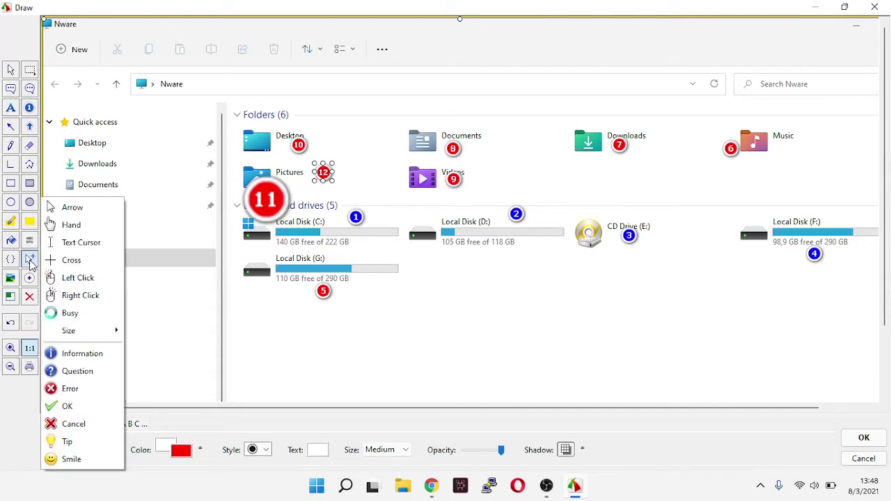
left_click(69, 408)
left_click(550, 145)
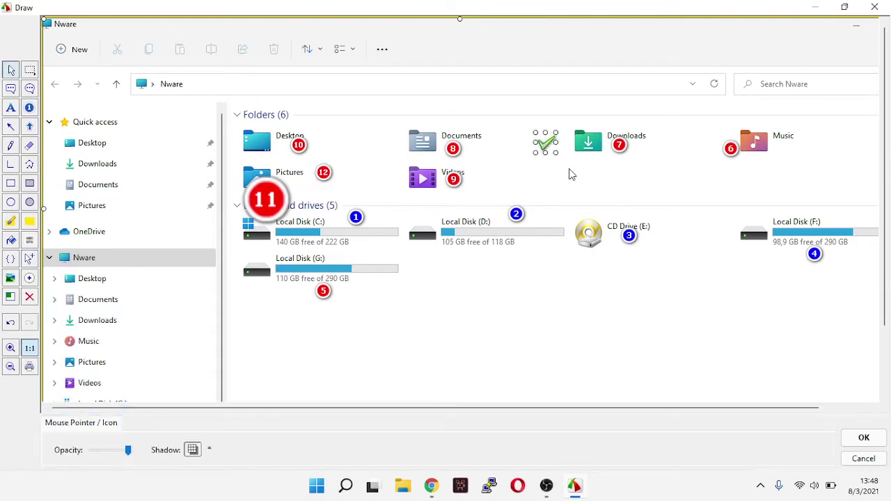
left_click_drag(555, 132, 521, 161)
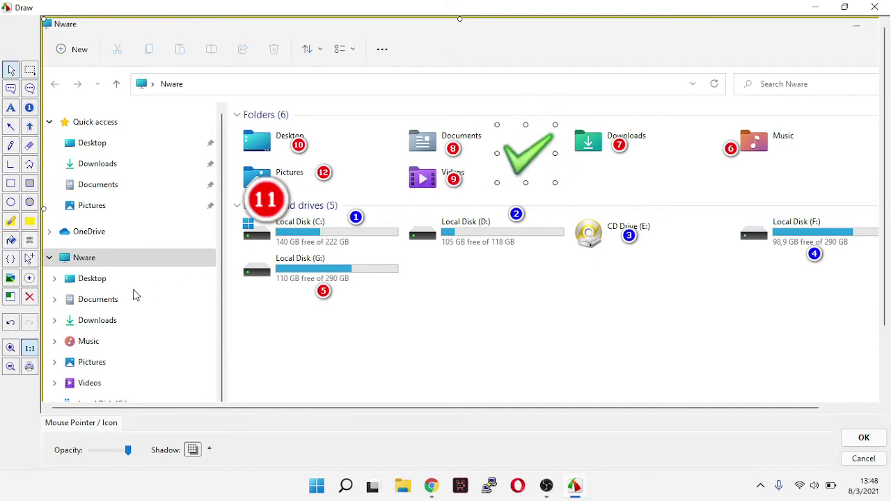
Insert a Hand pointer icon below CD Drive (E:) and enlarge it.
left_click(29, 259)
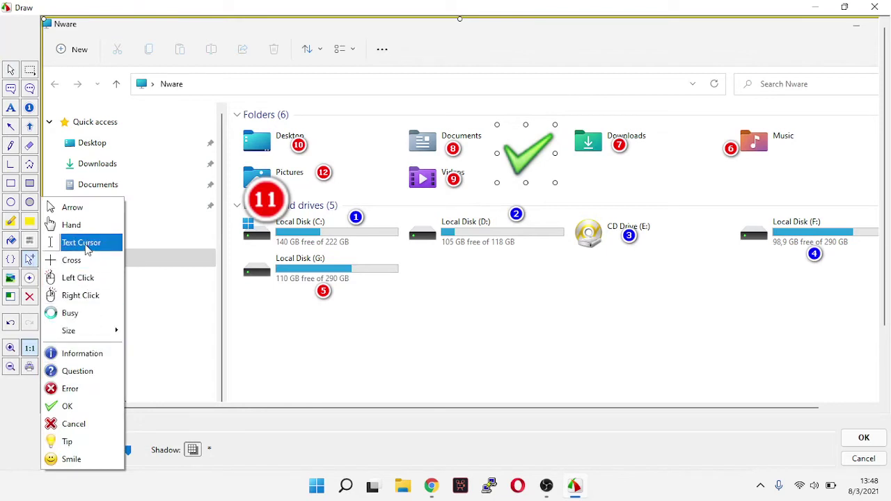
left_click(77, 225)
left_click(572, 275)
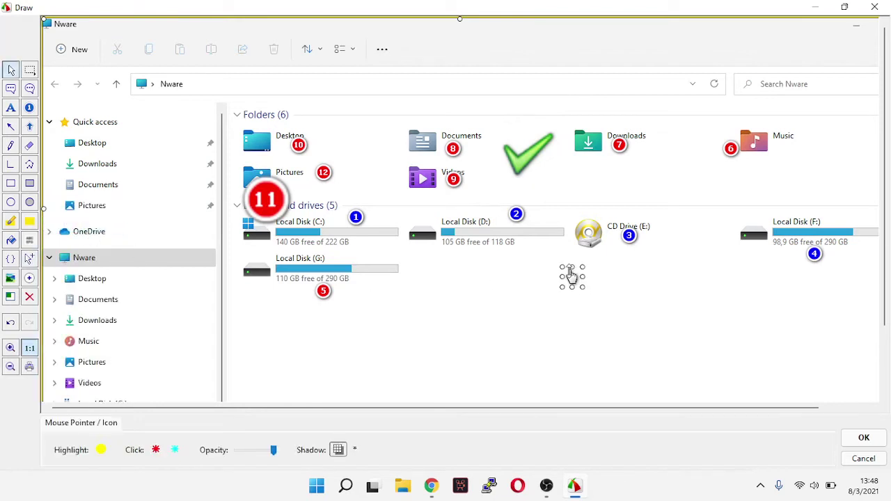
left_click_drag(584, 288, 664, 363)
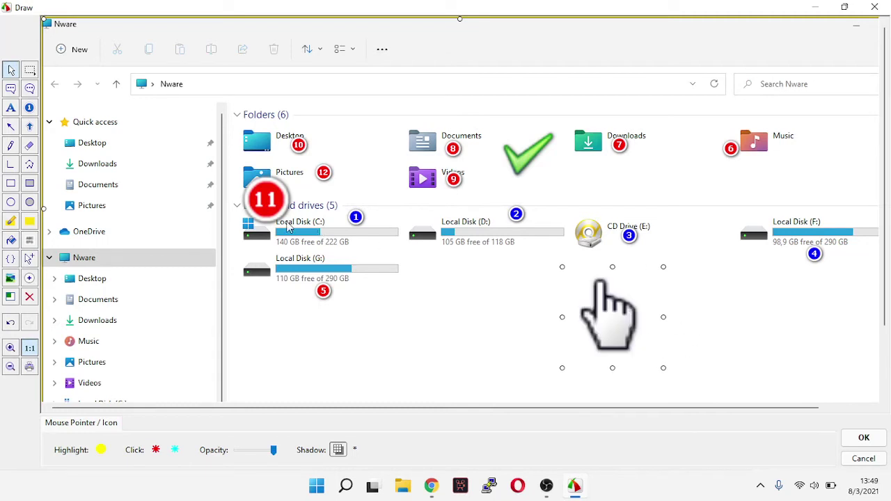
Draw a yellow fancy-line arrow of width 9 slanting downward between drives C: and D:, and shift it slightly lower.
left_click(30, 128)
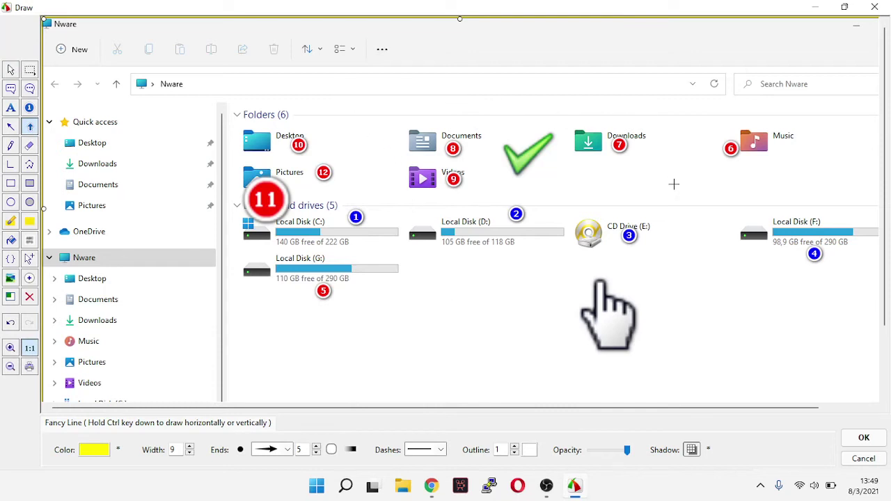
left_click(459, 328)
left_click(459, 328)
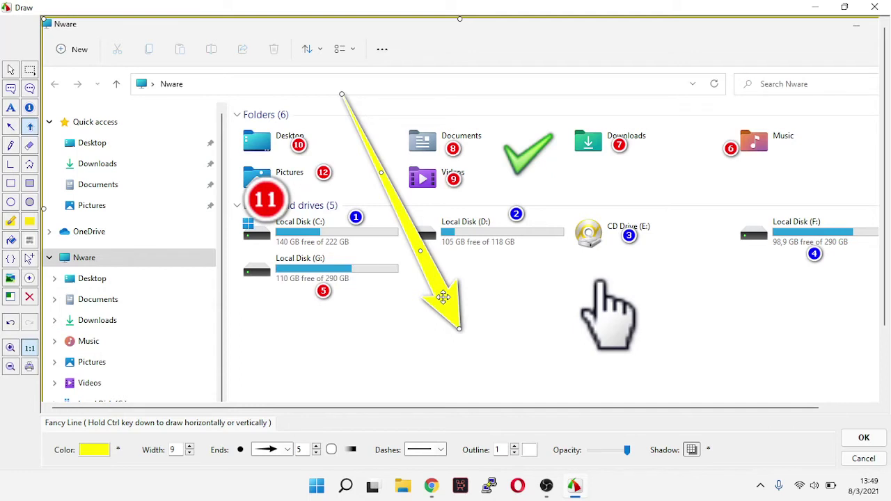
left_click_drag(444, 299, 460, 351)
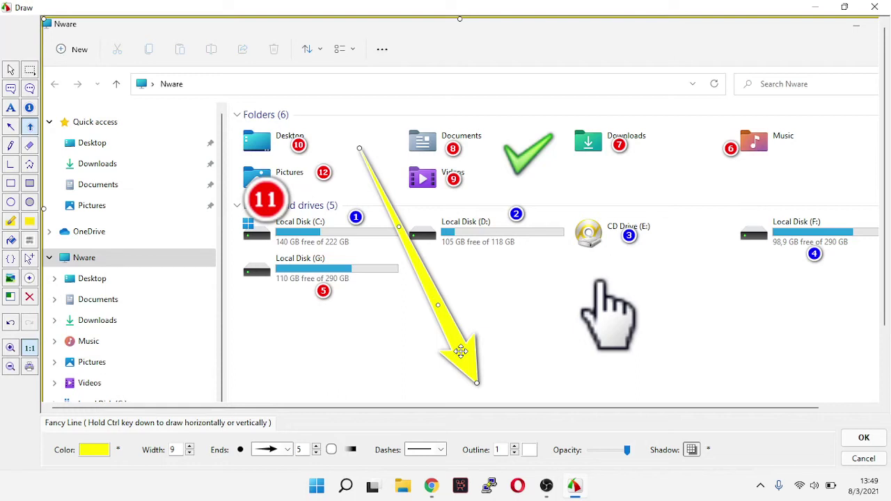
Add an oval text box reading "dfff" below Local Disk (G:) and move it clear of the yellow arrow.
scroll(460, 350, "down", 2)
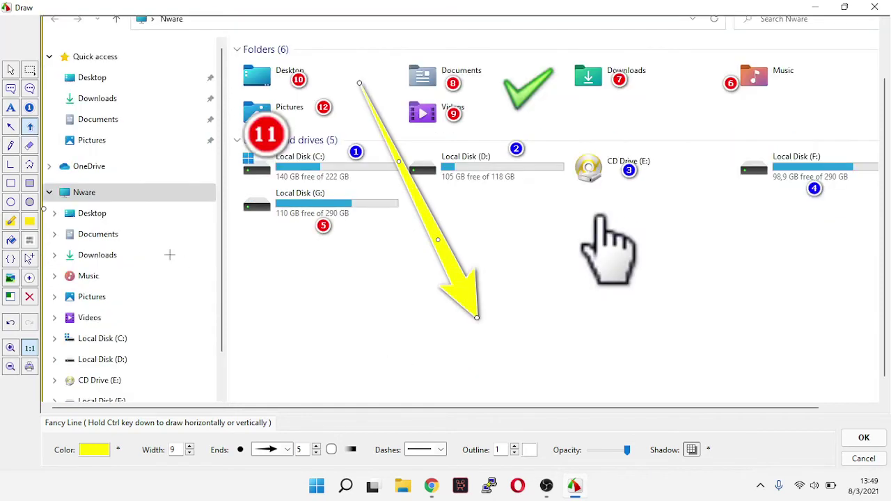
left_click(30, 89)
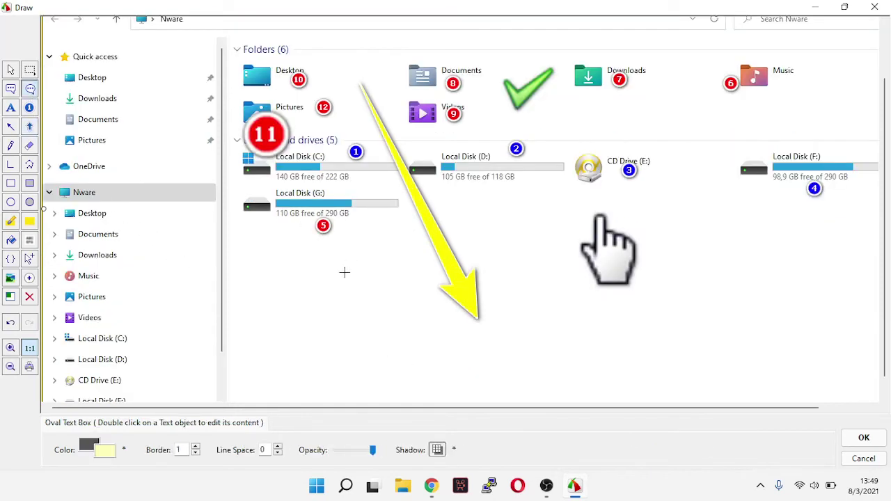
left_click_drag(343, 272, 462, 375)
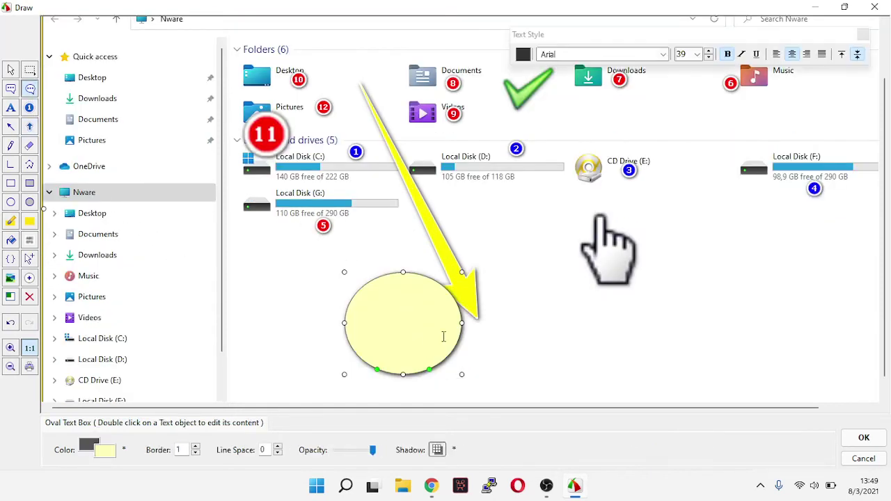
type("dfff")
left_click(553, 314)
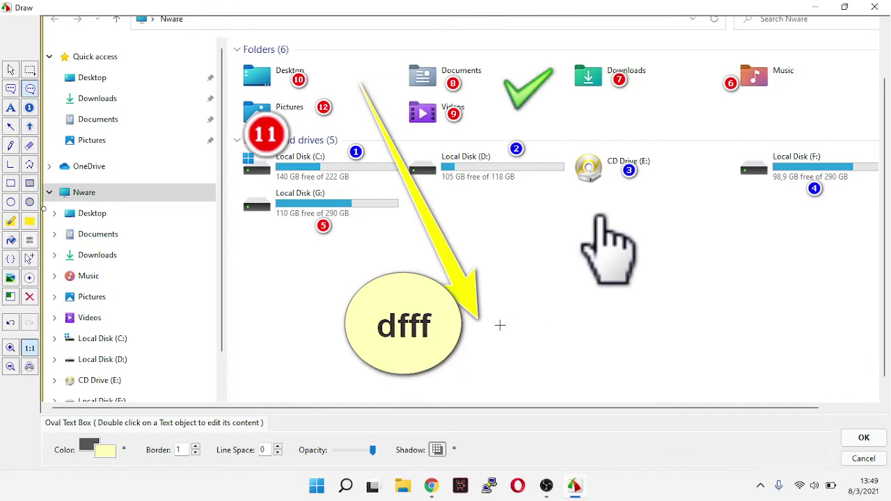
left_click(415, 315)
left_click_drag(413, 300, 348, 295)
left_click(605, 315)
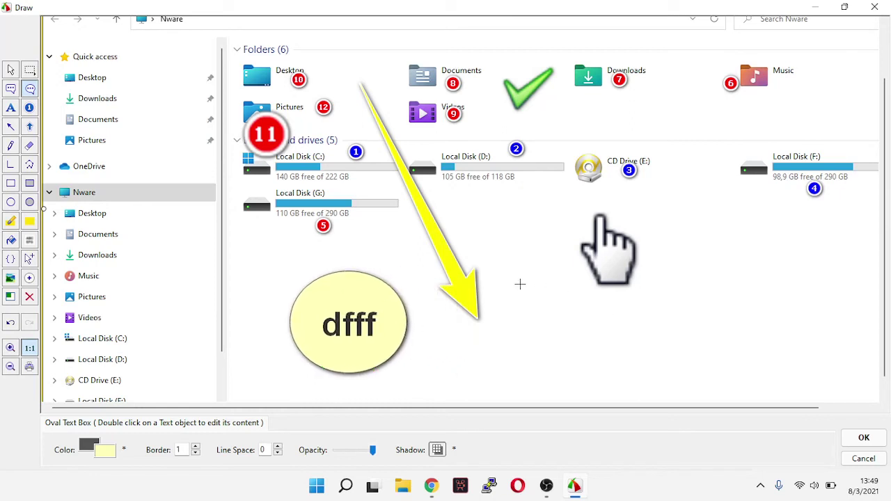
Place a red marker numbered 1 below Local Disk (F:) and continue diagonally downward with markers 13, 14 and 15.
left_click(29, 108)
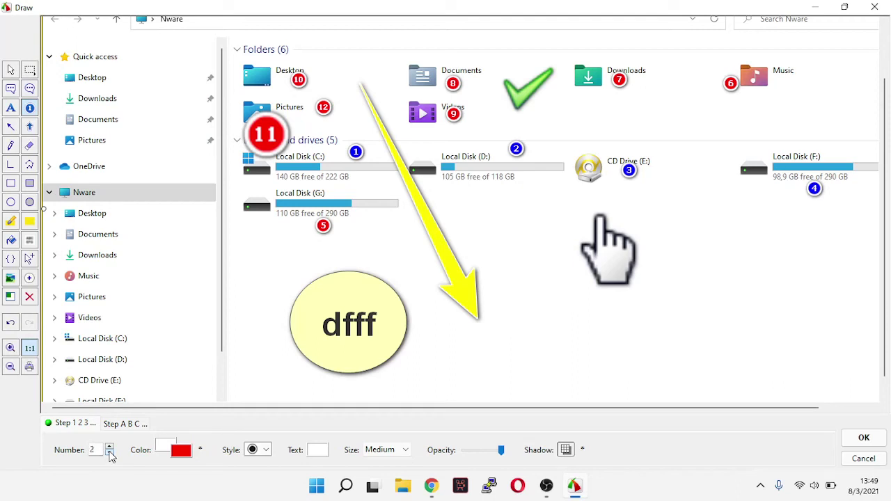
left_click(728, 255)
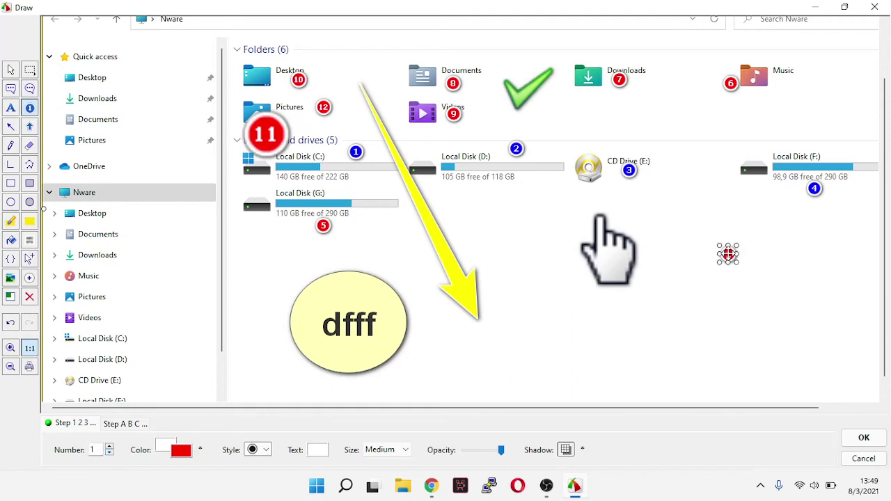
left_click(746, 286)
left_click(802, 310)
left_click(814, 339)
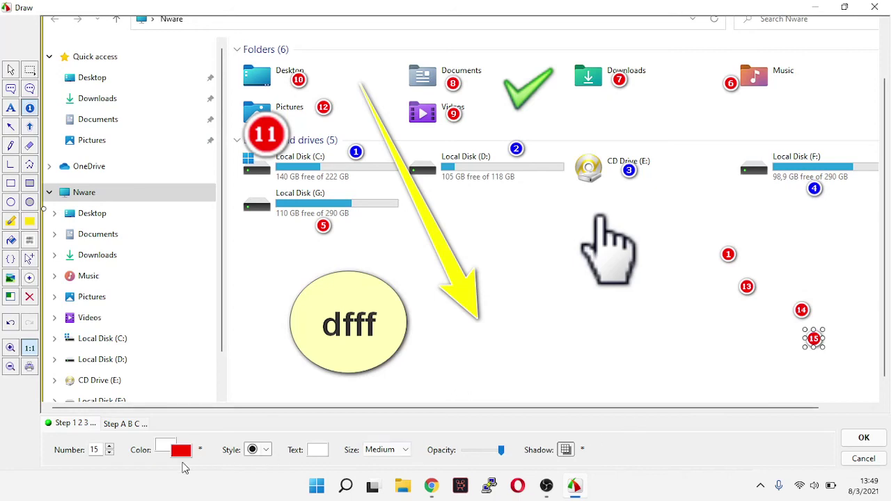
double_click(95, 450)
Apply the annotations, save over EXPLORER.png on the desktop, and view the saved image in the photo viewer.
left_click(864, 437)
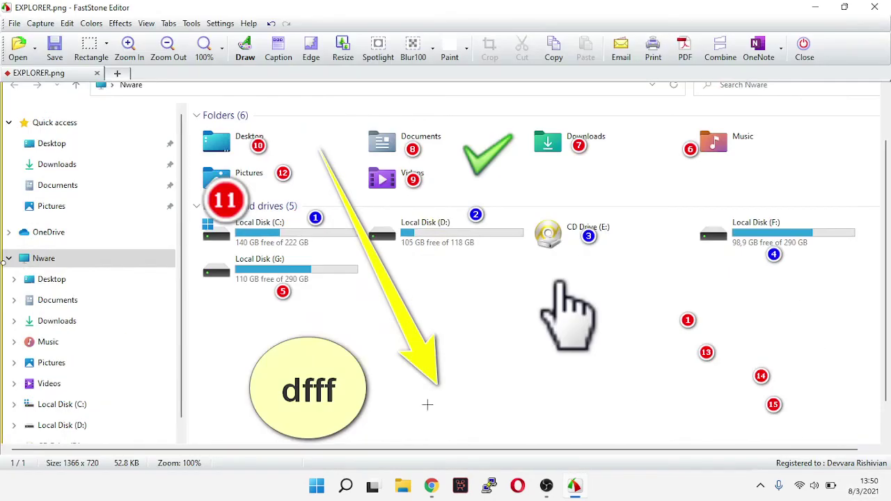
left_click(54, 49)
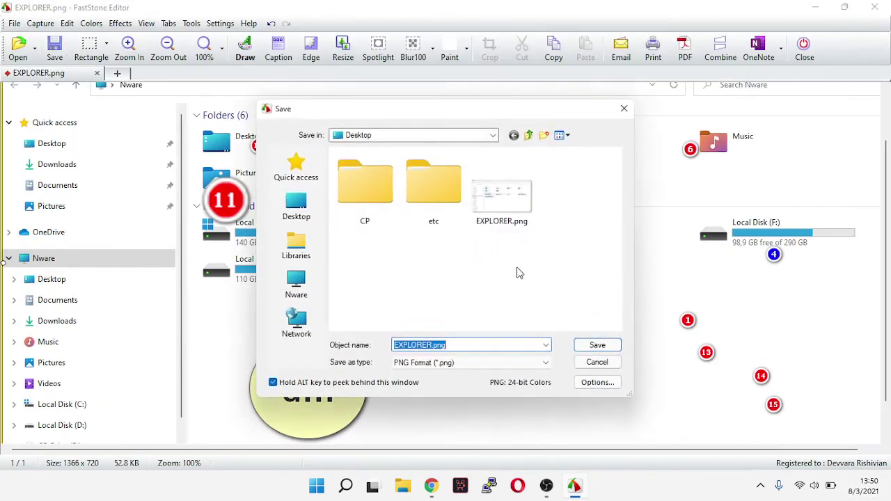
left_click(597, 345)
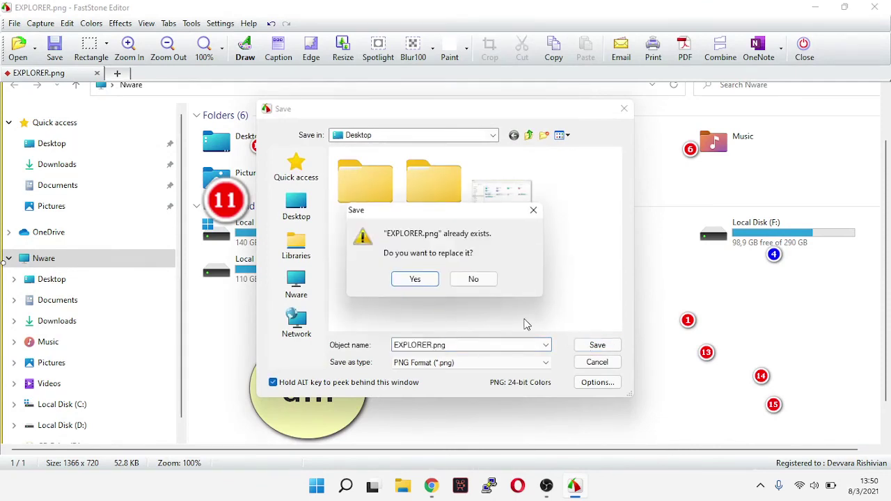
left_click(414, 278)
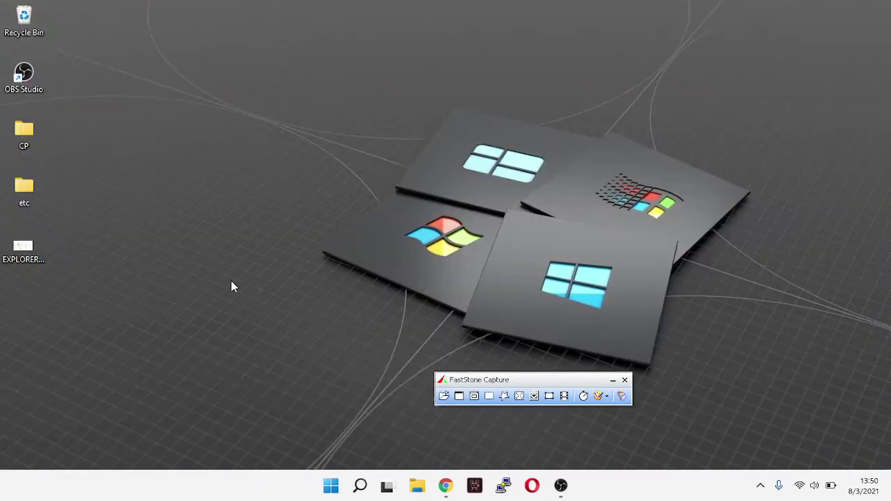
double_click(37, 242)
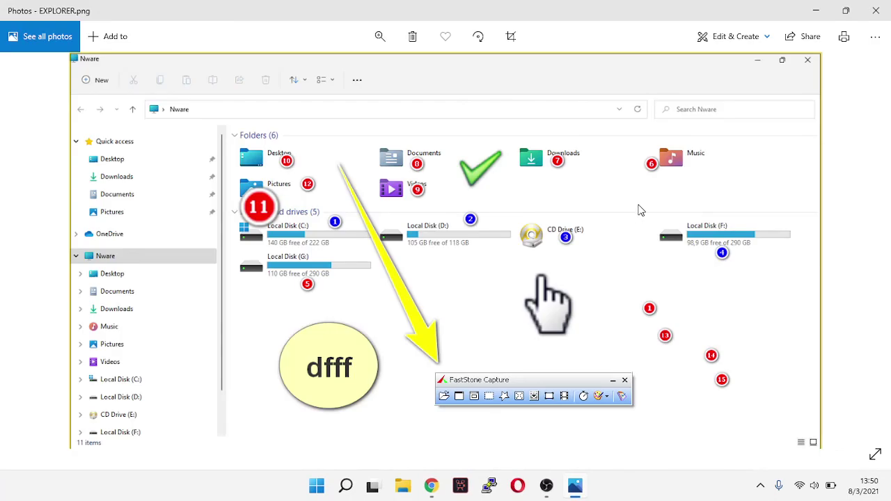